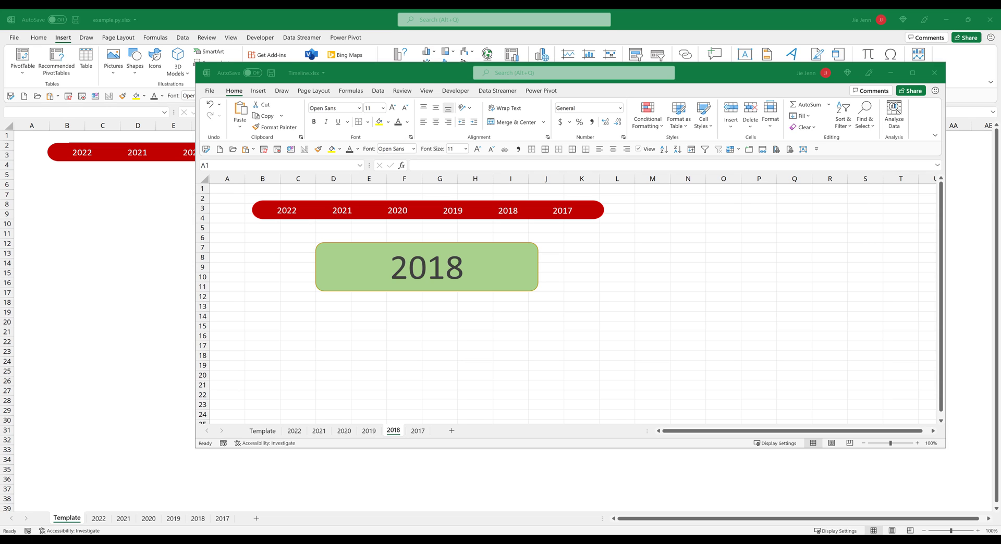
Maximize the Timeline.xlsx window by dragging its title bar to the top edge
drag(407, 67, 212, 8)
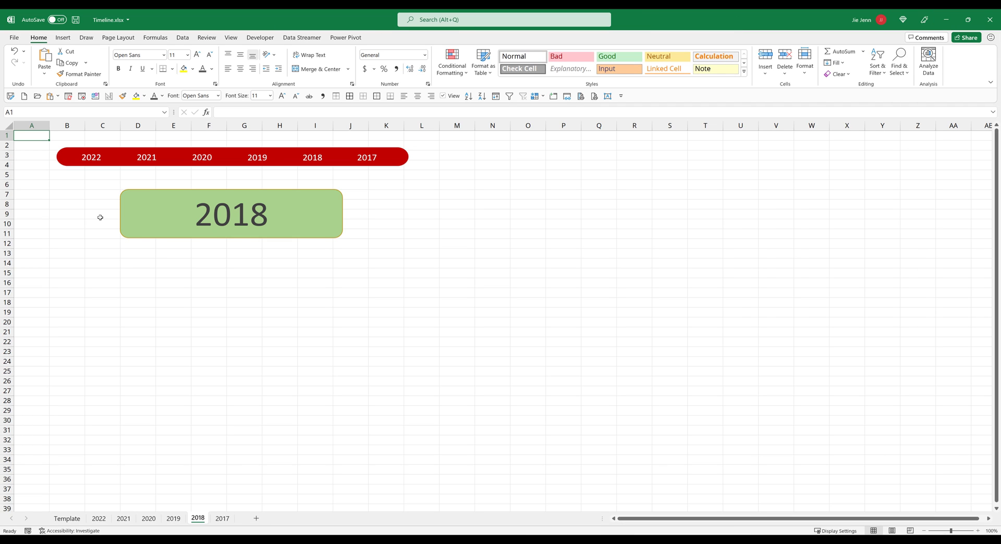
From the 2022 sheet, follow the 2020 and then 2021 links on the red timeline bar
click(106, 460)
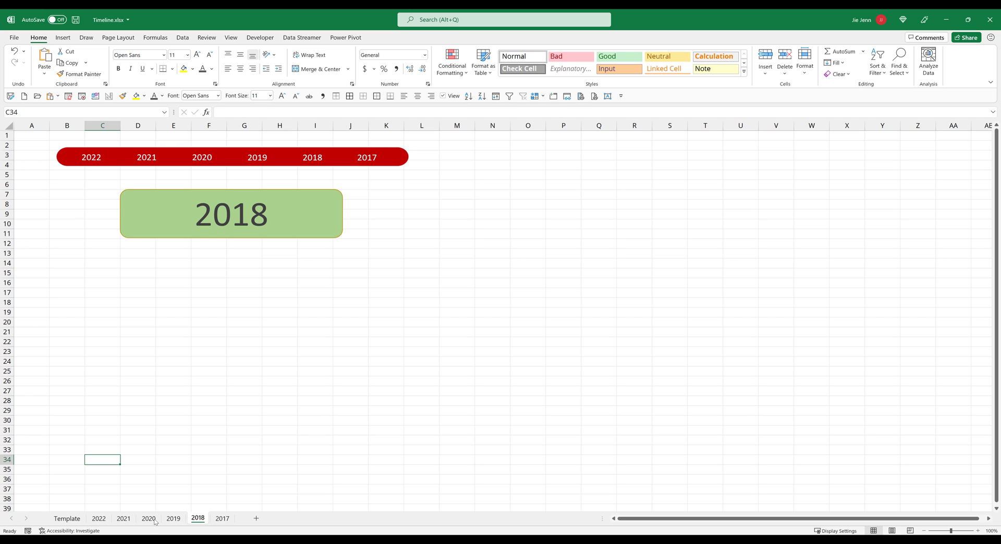
click(98, 519)
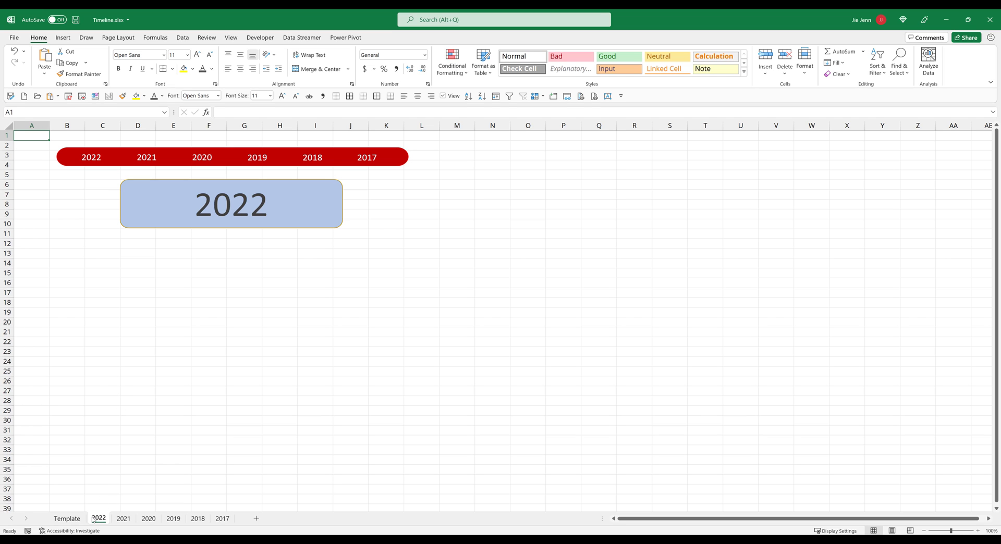
click(205, 162)
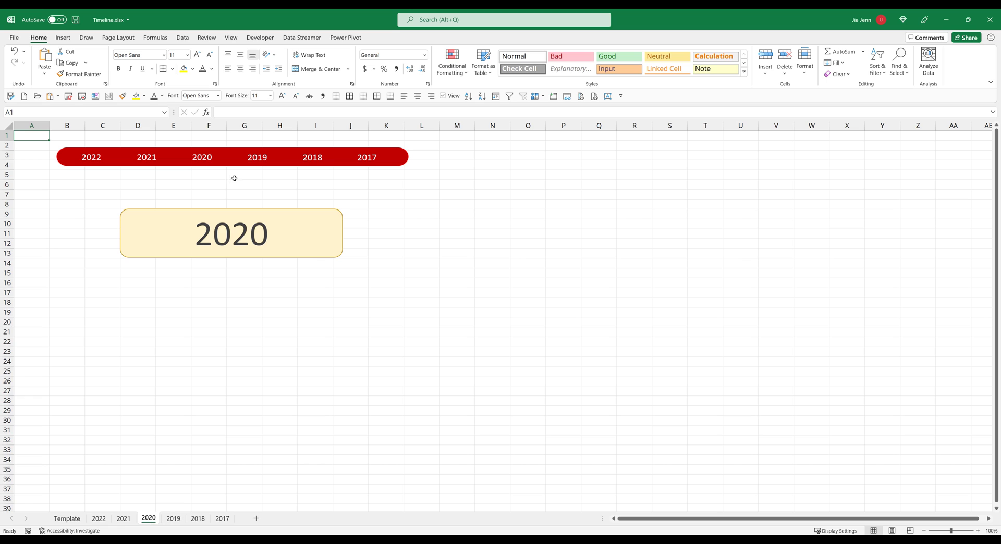
click(149, 163)
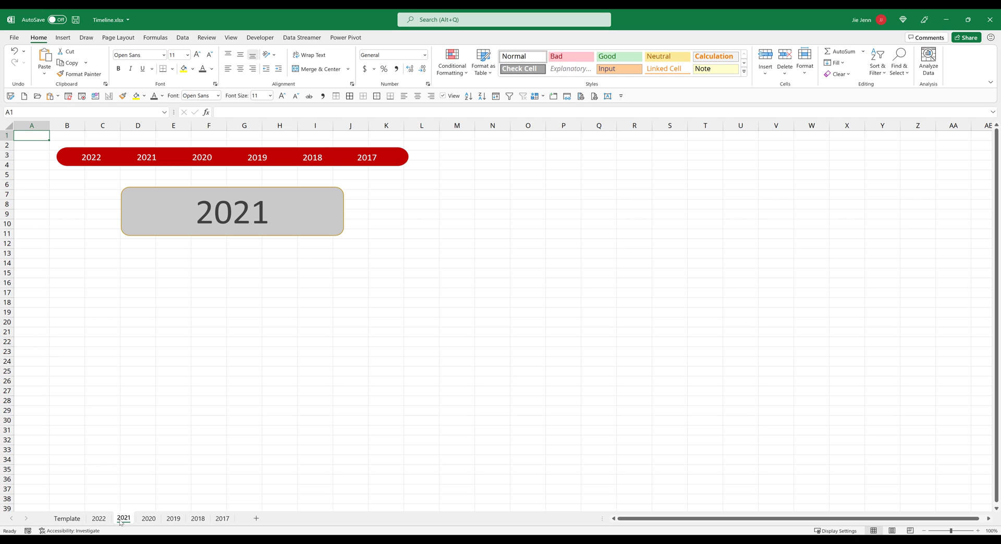
click(242, 340)
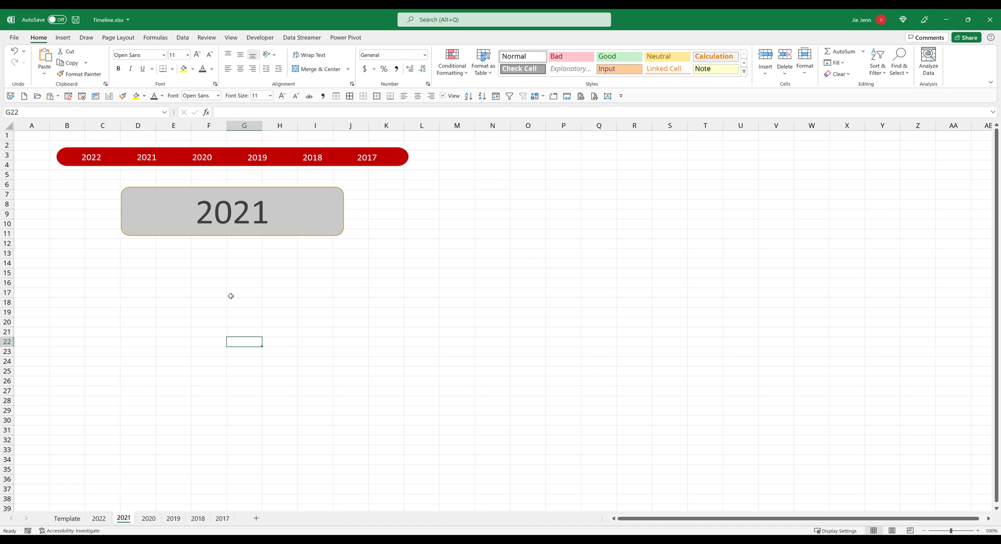
Minimize Timeline.xlsx to bring up the Template sheet of example.py.xlsx
click(945, 19)
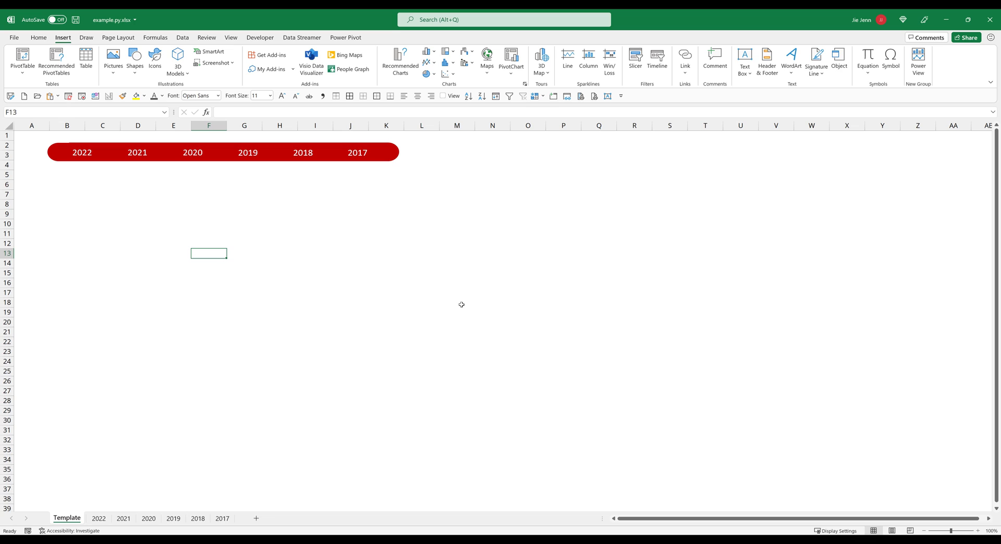
click(461, 304)
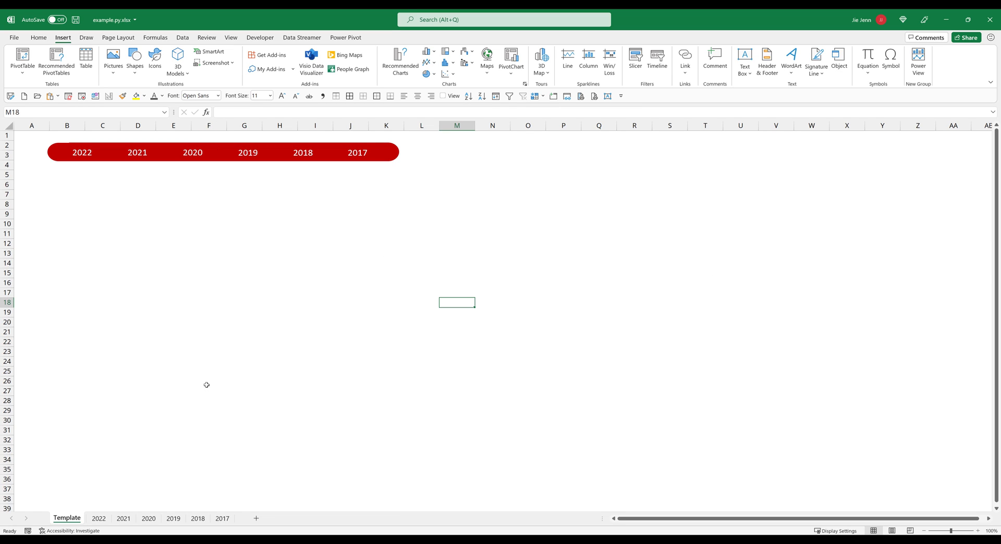
click(202, 402)
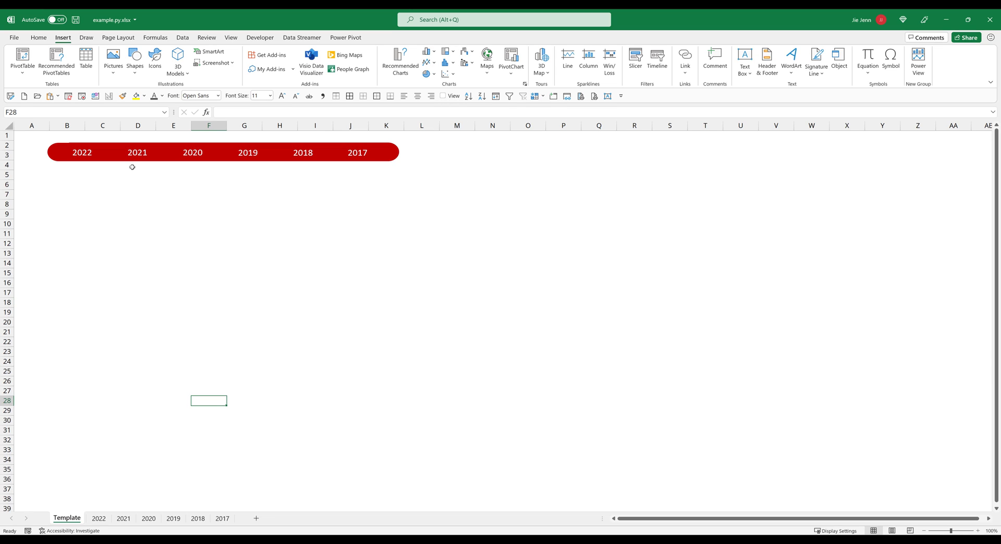
click(150, 284)
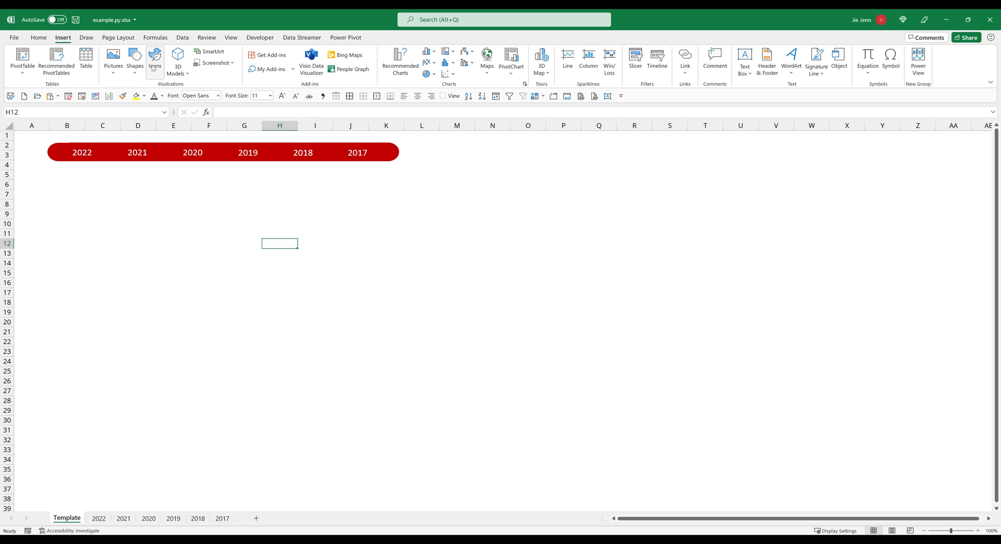
Draw a Flowchart: Terminator shape, about 1.31" by 7.76", below the red bar, nudged left
click(134, 61)
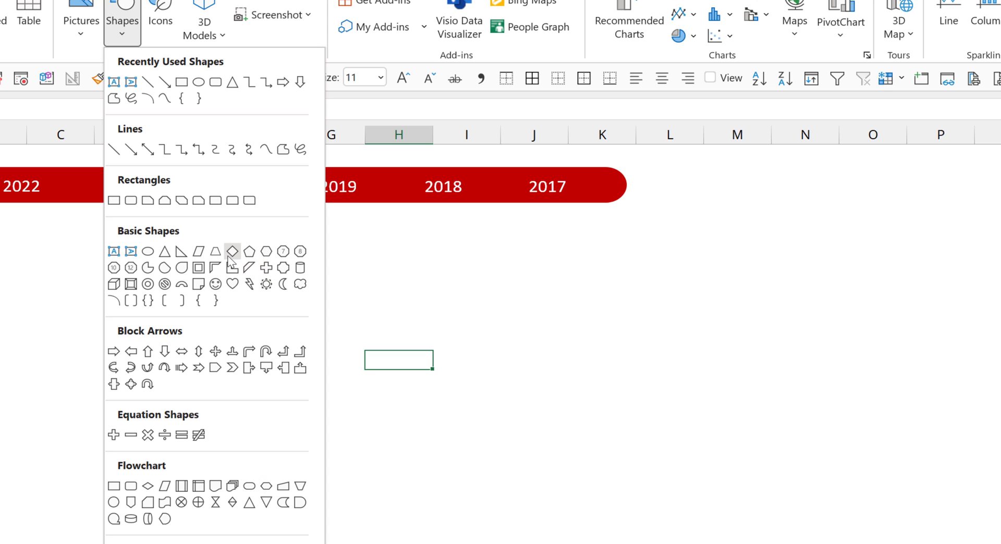
click(248, 490)
drag(6, 278, 528, 327)
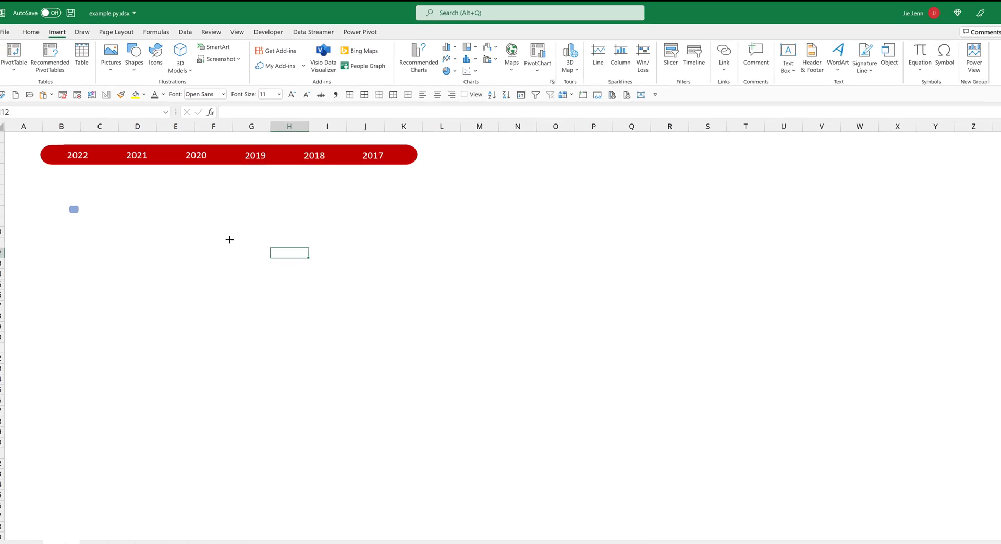
mouse_move(347, 226)
mouse_down()
mouse_move(359, 245)
mouse_move(355, 228)
mouse_move(390, 232)
mouse_move(399, 251)
mouse_move(246, 245)
mouse_move(414, 237)
mouse_up()
mouse_move(93, 237)
mouse_down()
mouse_move(36, 219)
mouse_move(76, 239)
mouse_up()
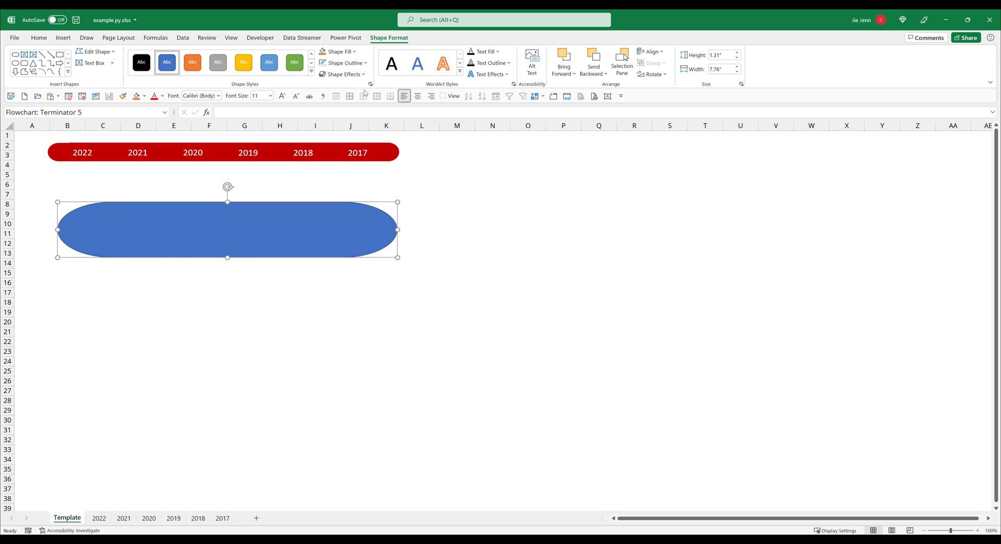
click(370, 66)
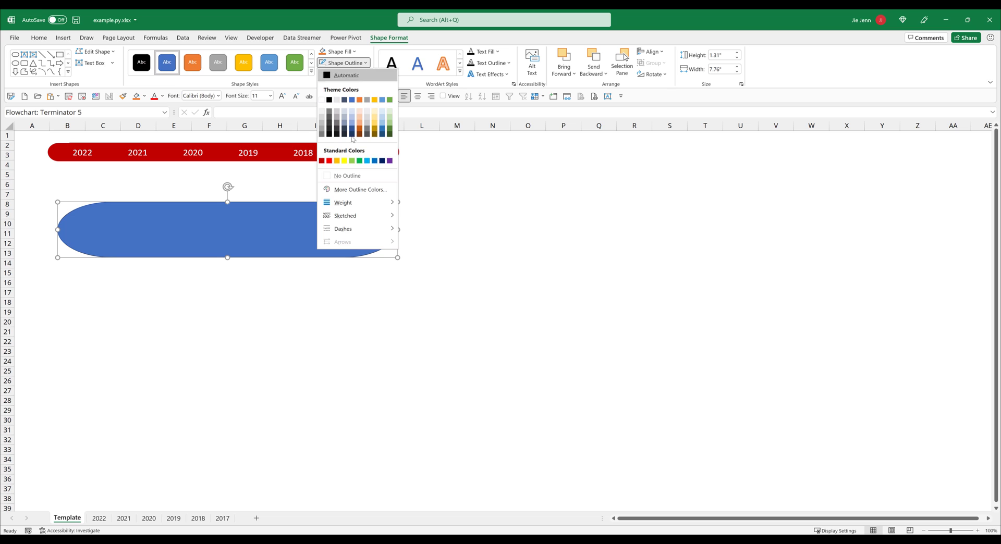
click(186, 239)
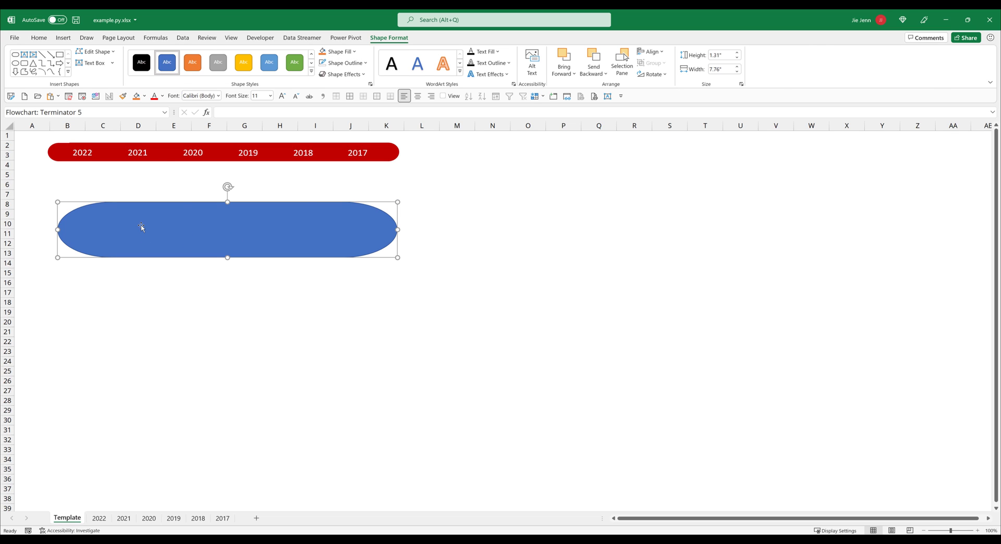
Delete the terminator shape and select the whole 2022 text box on the red bar
key(Delete)
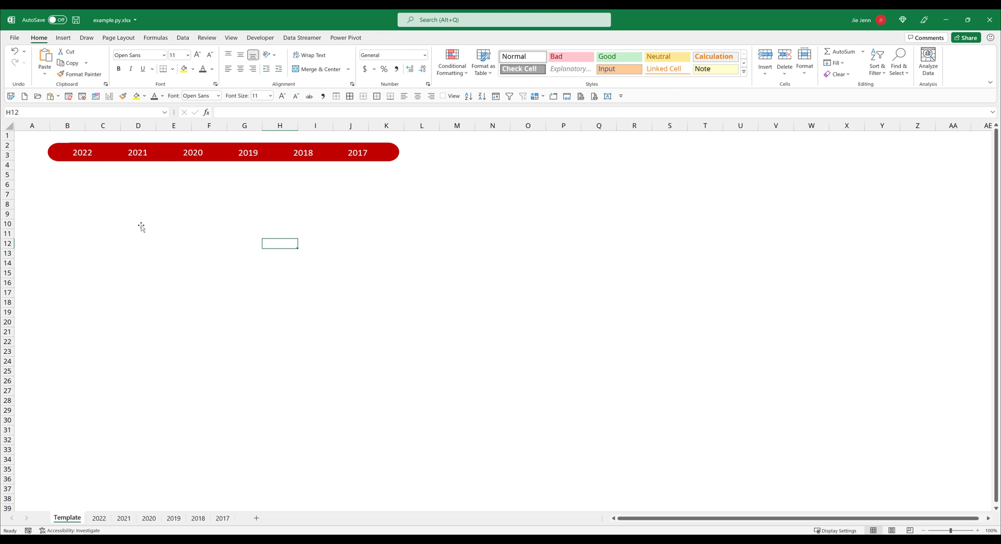
click(85, 156)
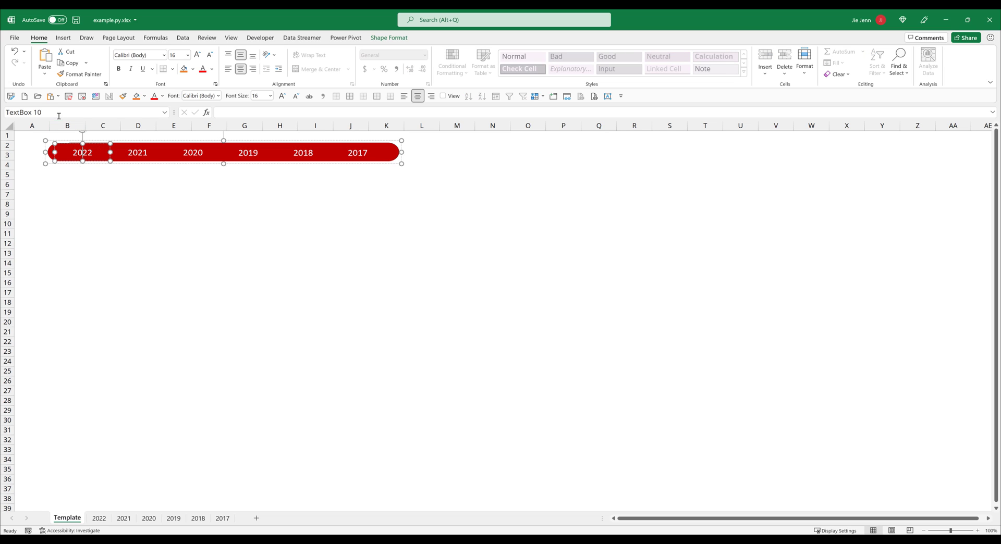
drag(59, 115, 8, 114)
click(173, 243)
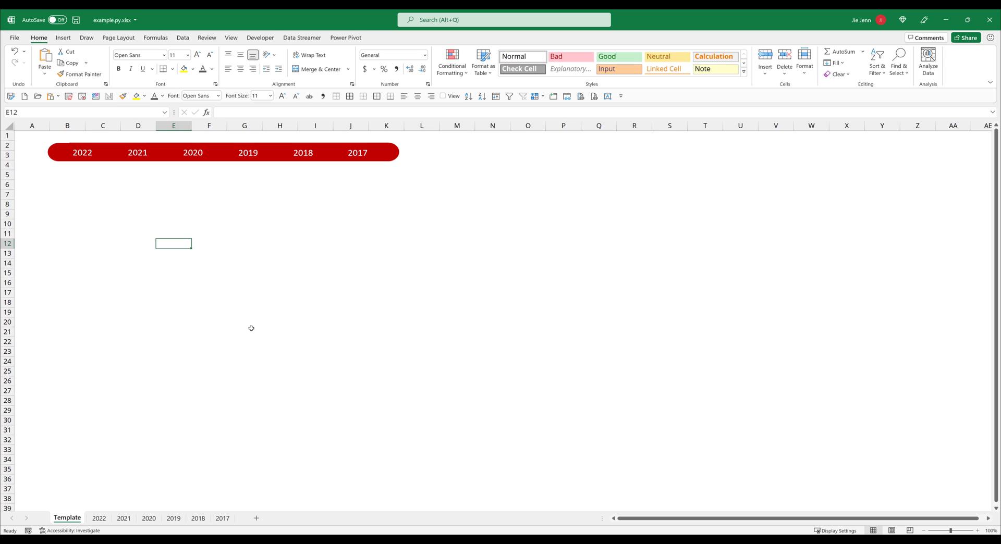
click(188, 206)
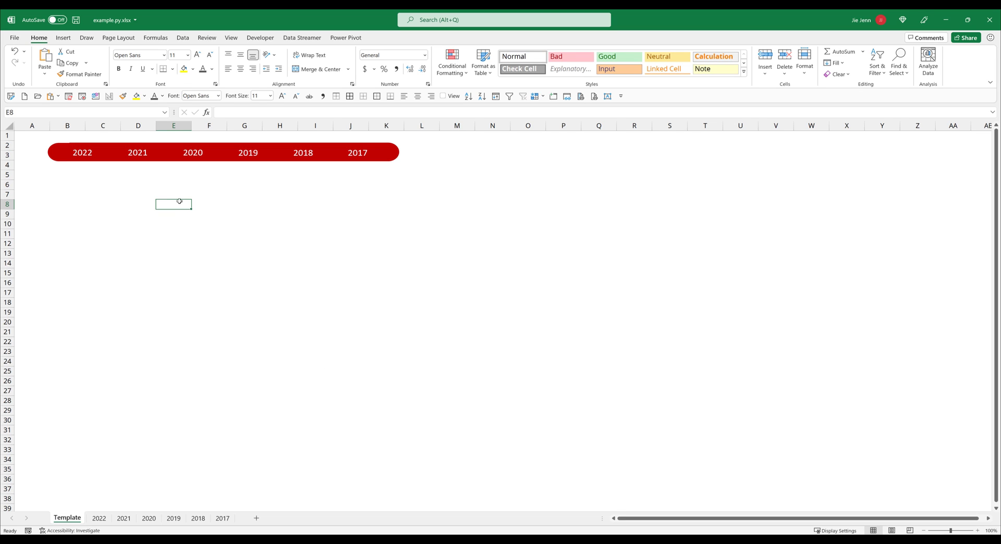
click(88, 156)
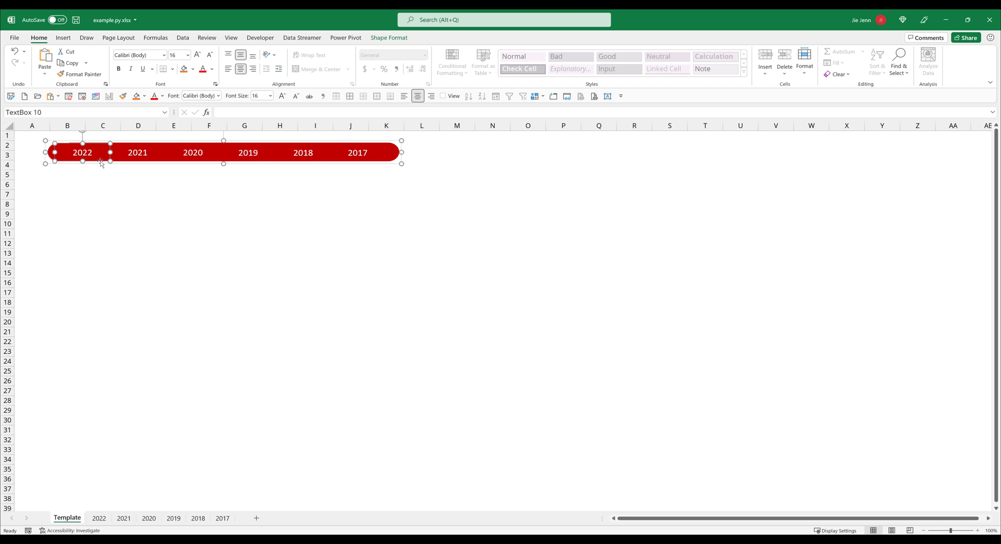
click(100, 161)
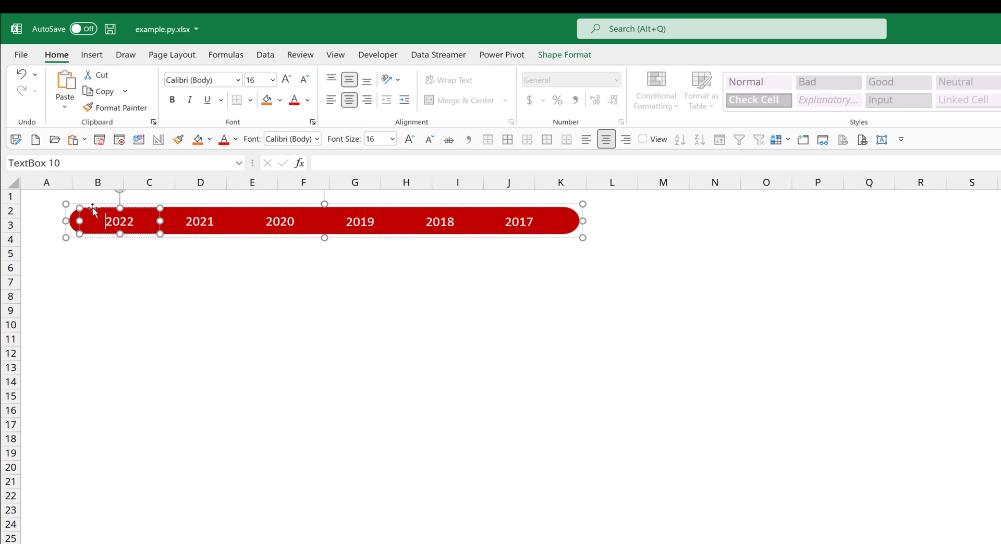
Link the 2022 text box to the 2022 sheet, cell A1, via Place in This Document
right_click(92, 205)
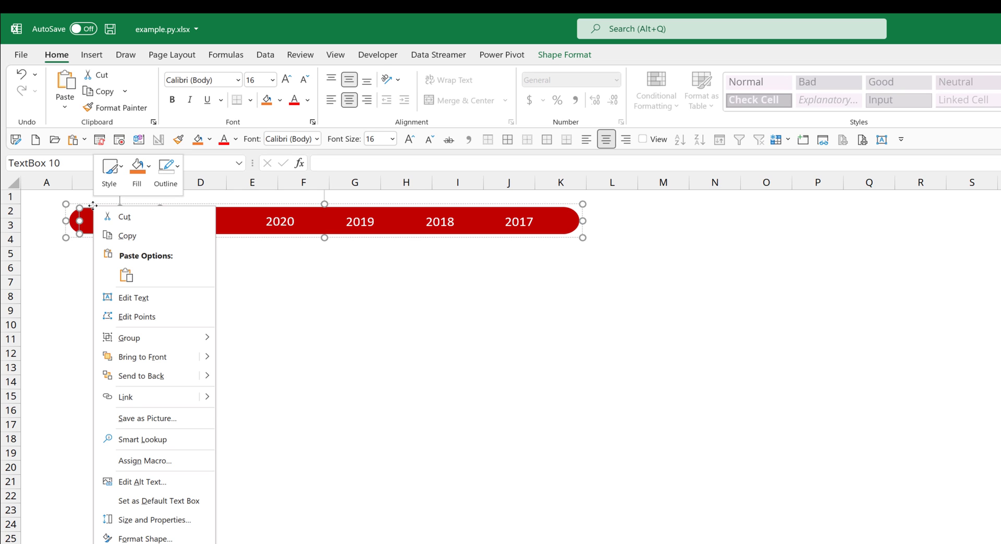
click(134, 399)
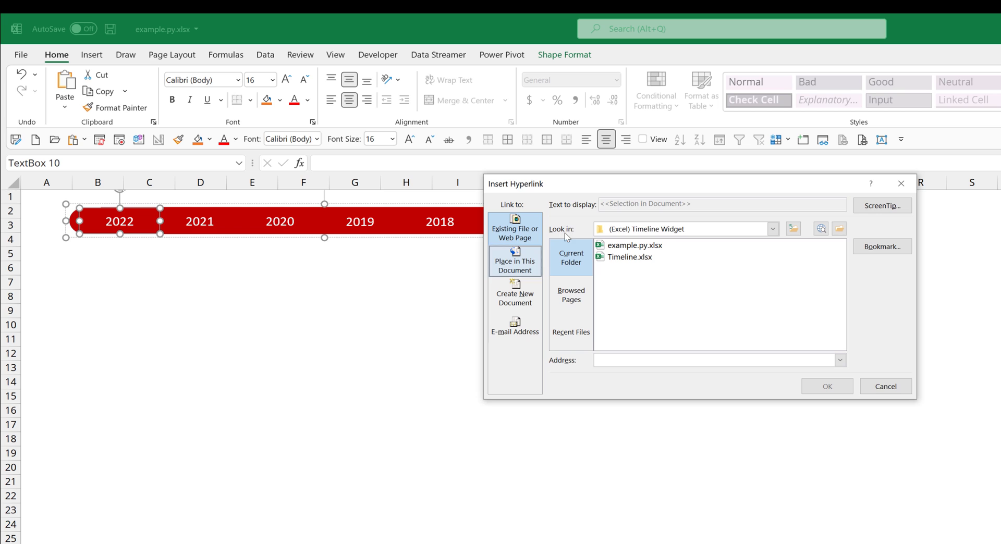
drag(600, 187, 465, 268)
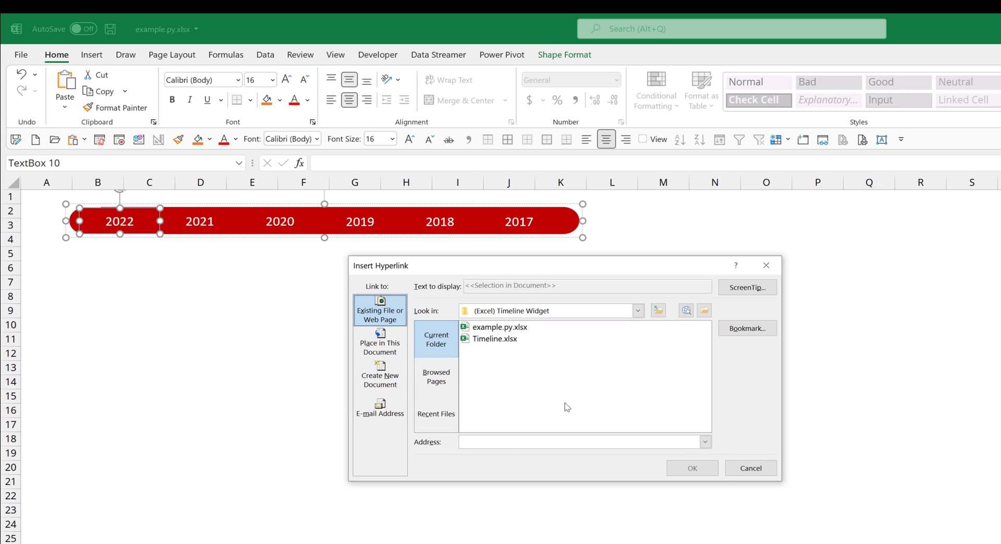
click(602, 357)
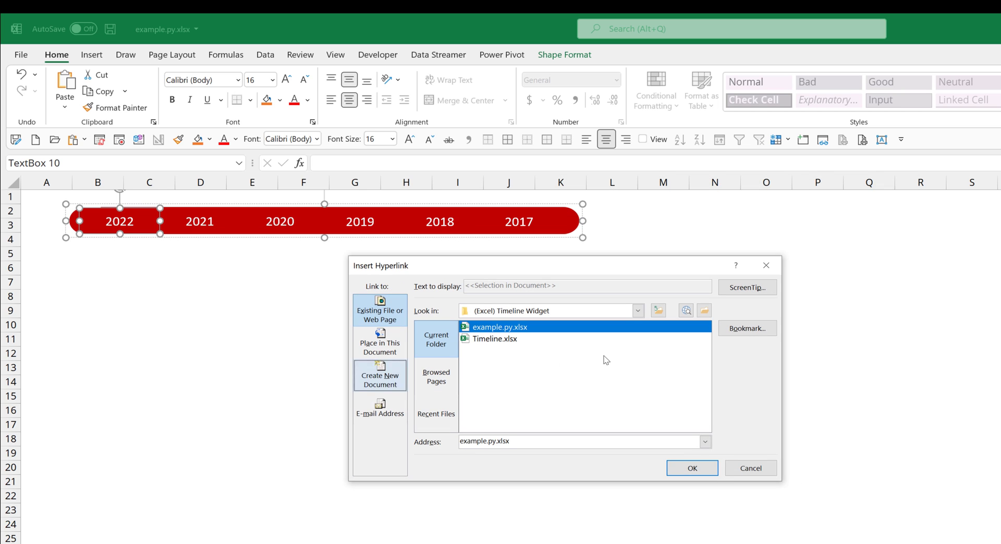
click(387, 343)
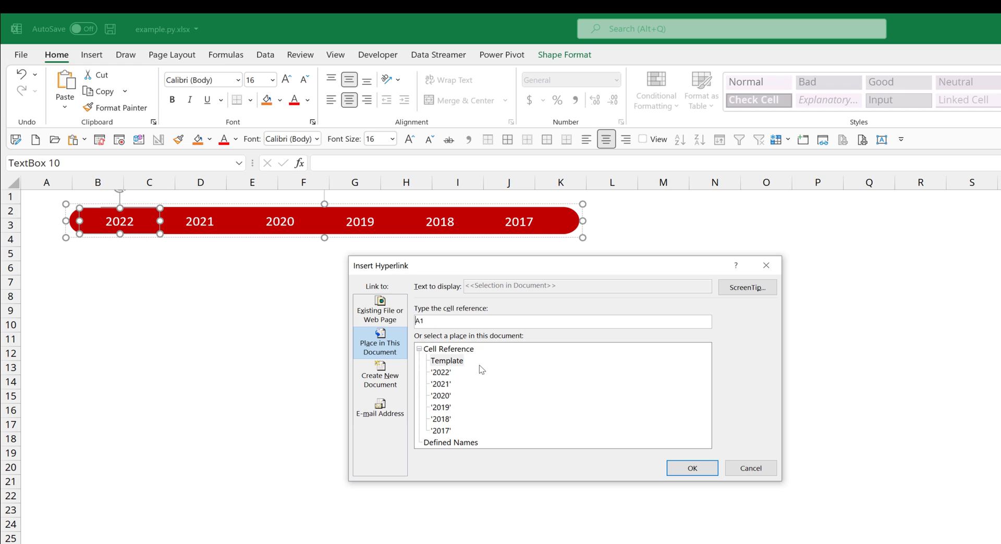
click(443, 374)
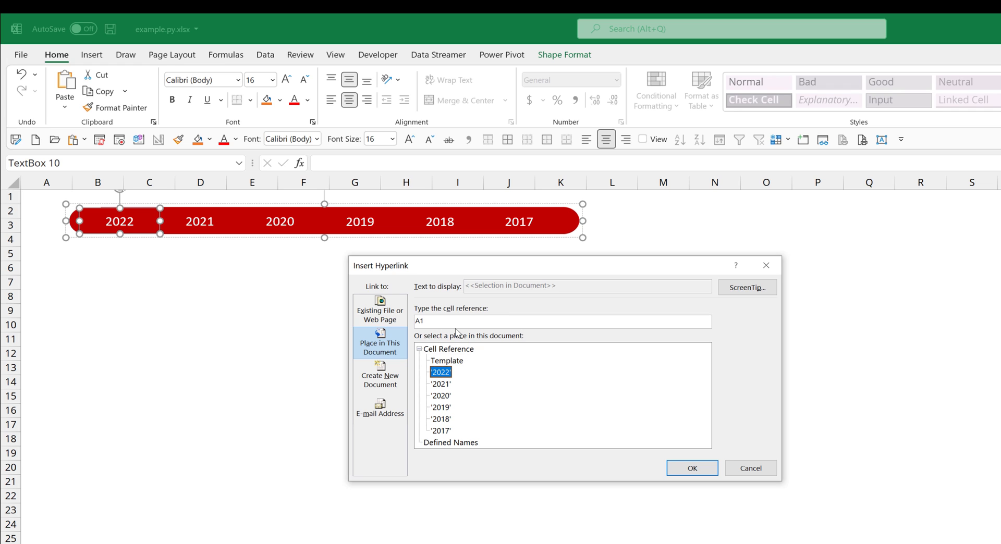
click(467, 320)
click(685, 471)
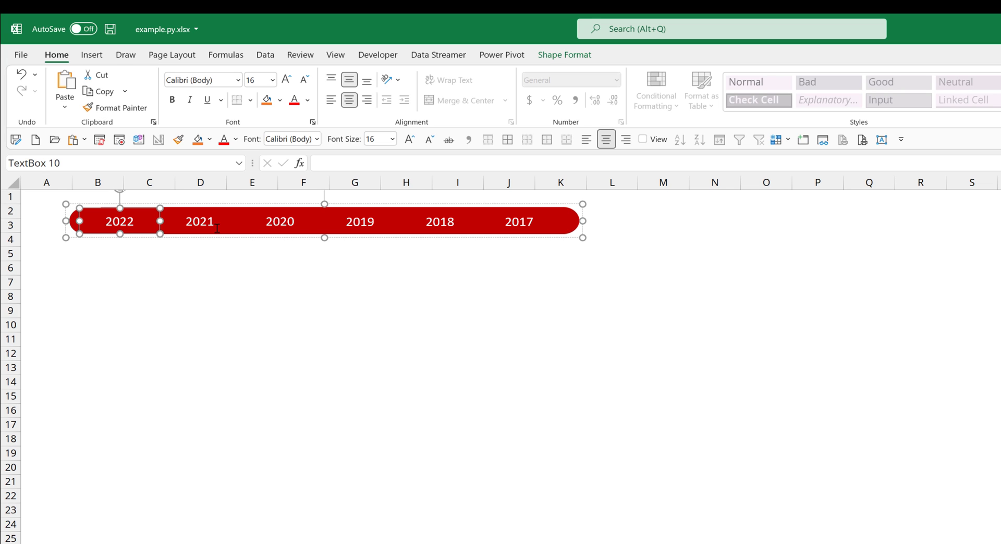
Link the 2021 and 2020 text boxes to their matching year sheets
click(177, 232)
right_click(176, 232)
click(252, 428)
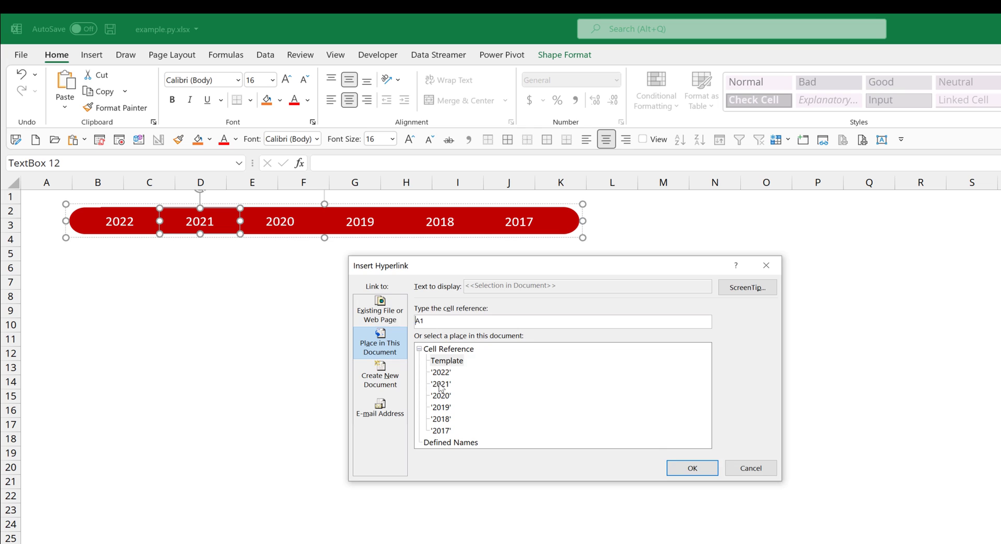
double_click(439, 387)
click(271, 232)
right_click(272, 233)
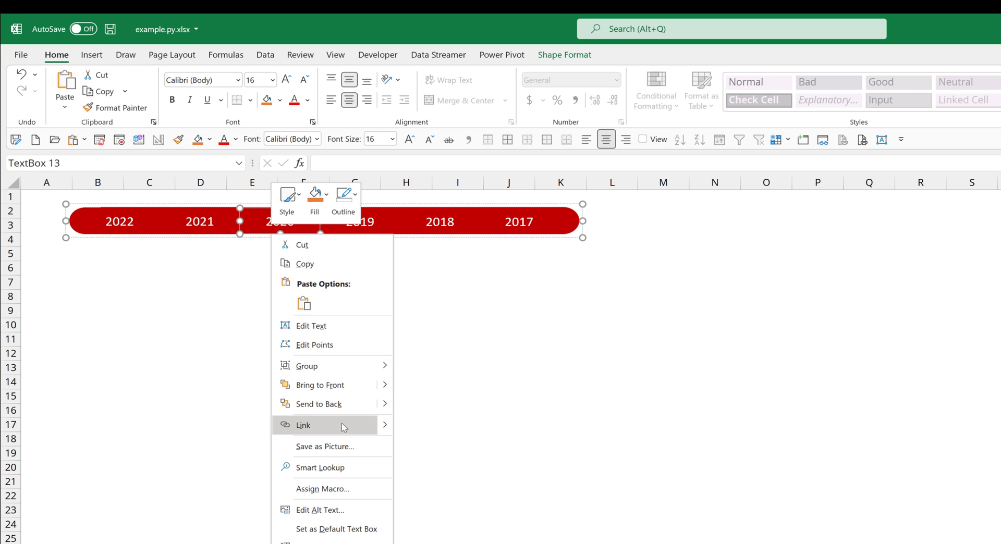
click(345, 427)
click(692, 469)
click(342, 232)
Link the 2019, 2018 and 2017 text boxes to their matching year sheets
right_click(343, 234)
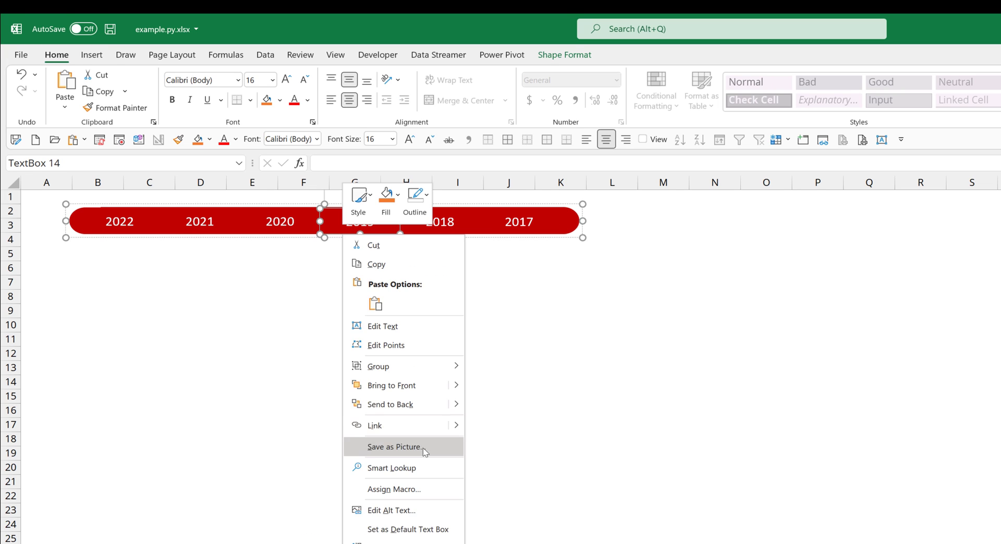
click(396, 425)
click(441, 408)
click(691, 468)
click(422, 232)
right_click(423, 234)
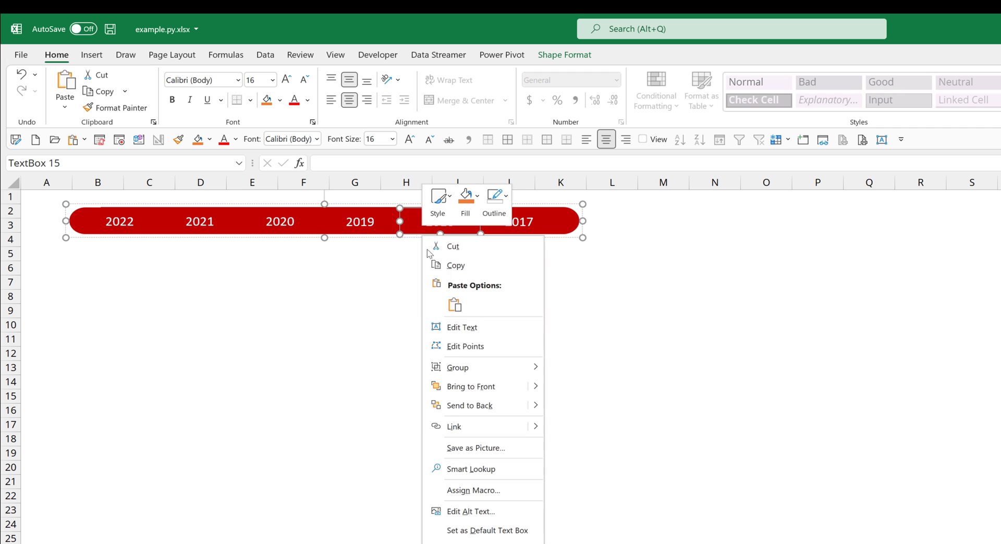
click(454, 426)
click(440, 418)
click(692, 468)
click(504, 232)
right_click(504, 233)
click(535, 426)
click(440, 430)
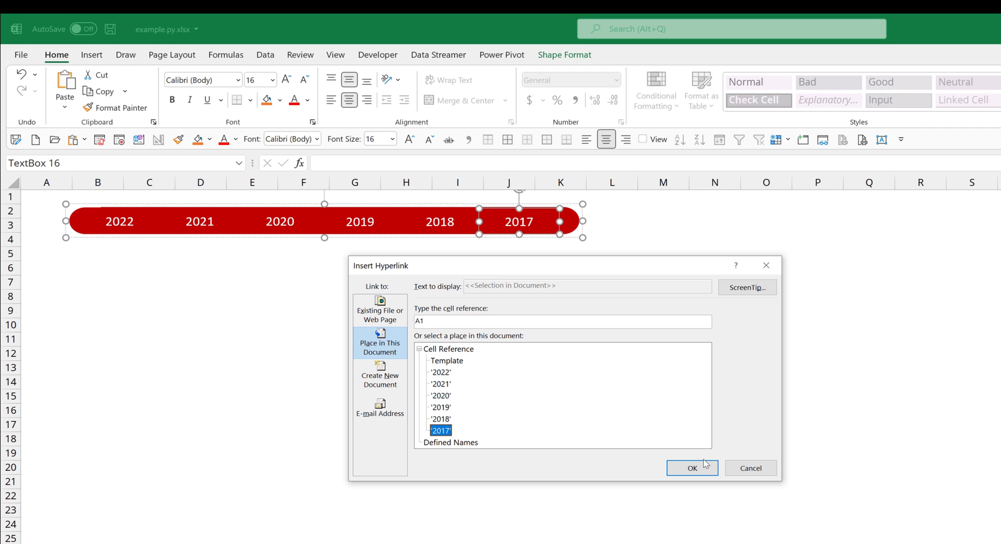
click(704, 467)
click(696, 399)
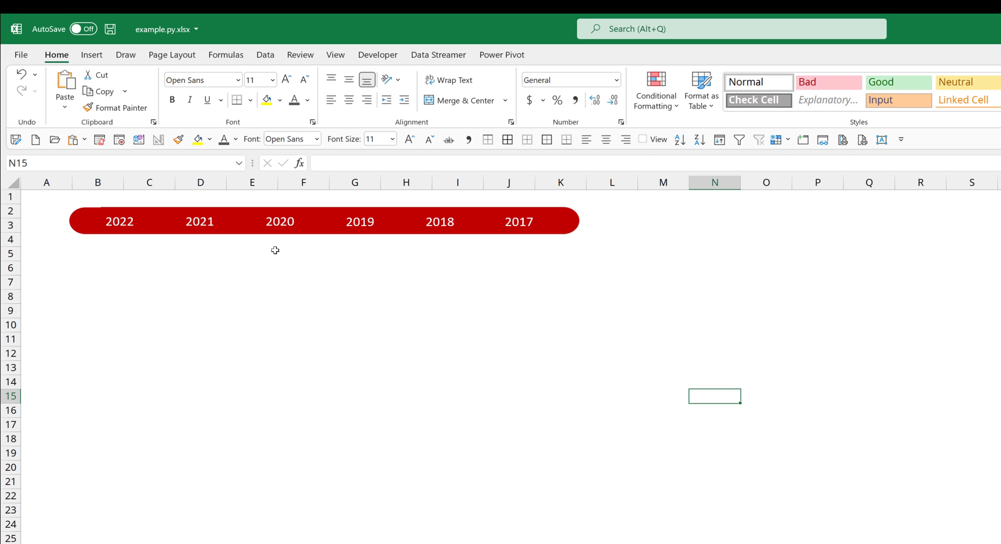
right_click(110, 238)
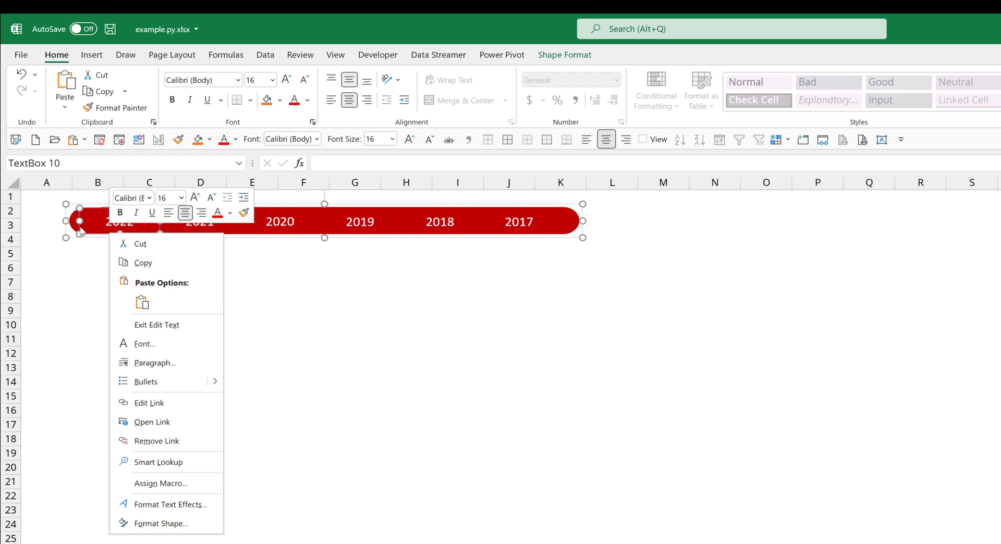
click(79, 228)
click(81, 225)
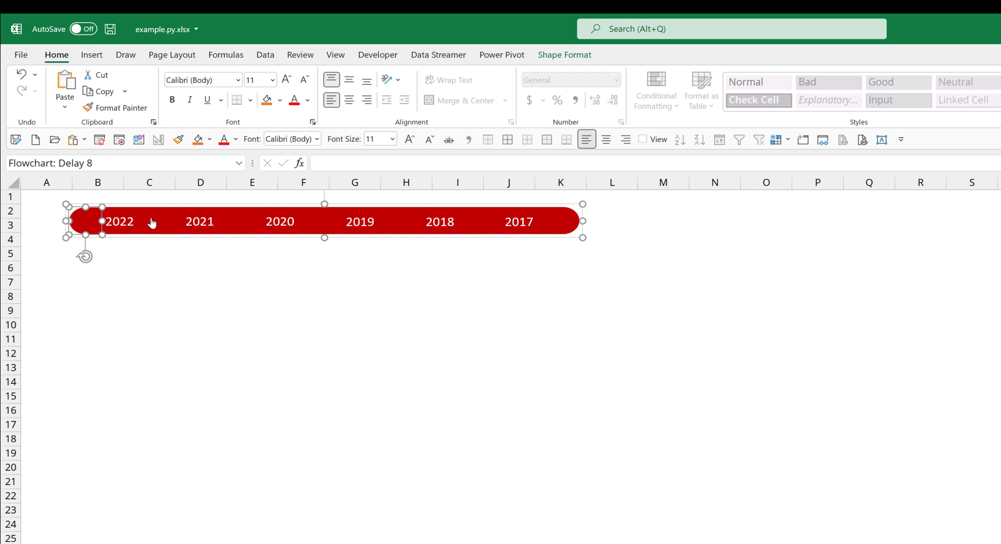
click(159, 206)
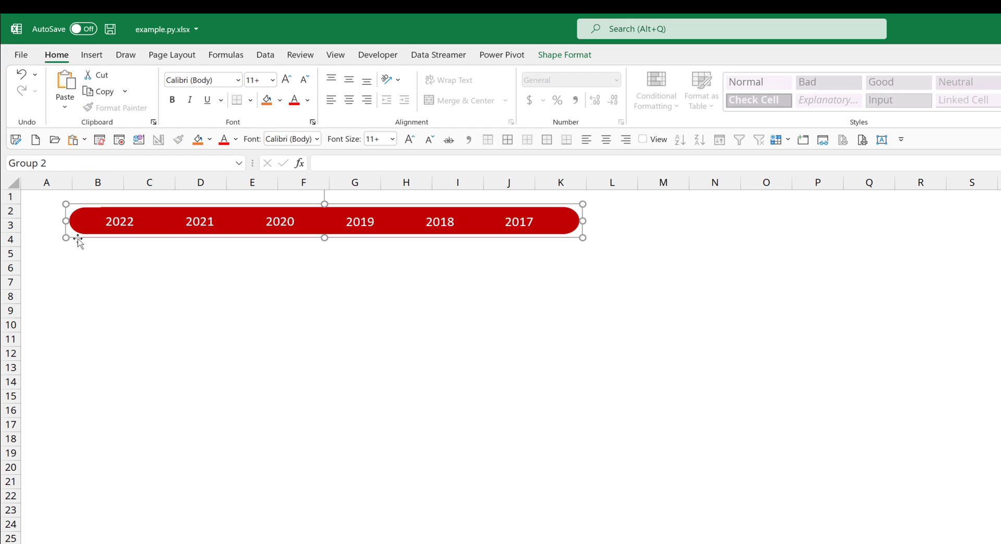
click(82, 226)
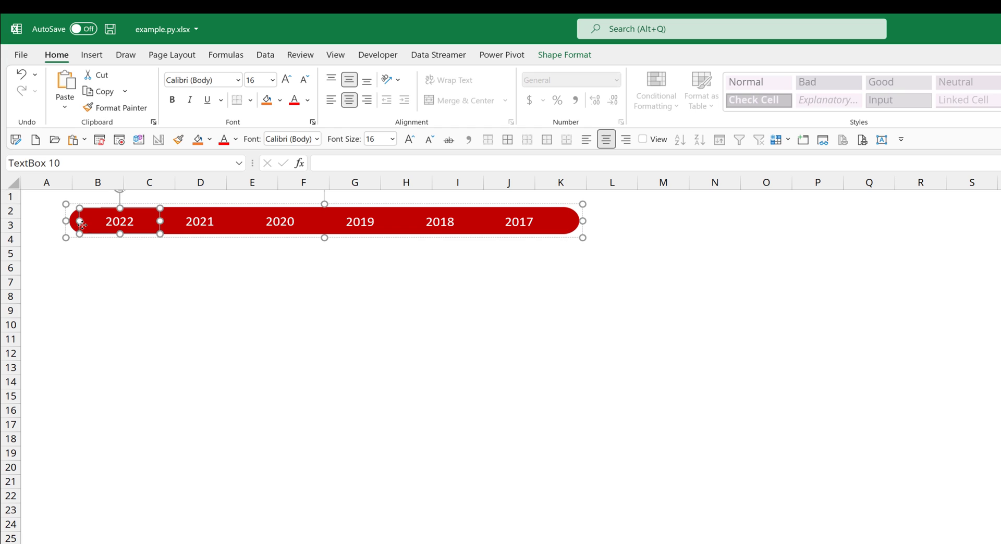
shift+click(167, 221)
shift+click(265, 221)
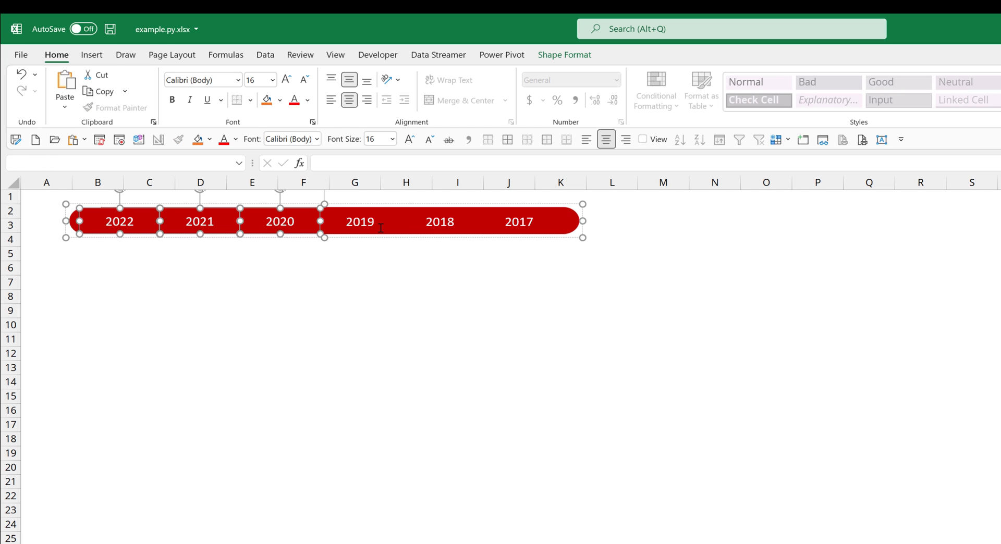
ctrl+click(380, 228)
ctrl+click(446, 225)
ctrl+click(525, 223)
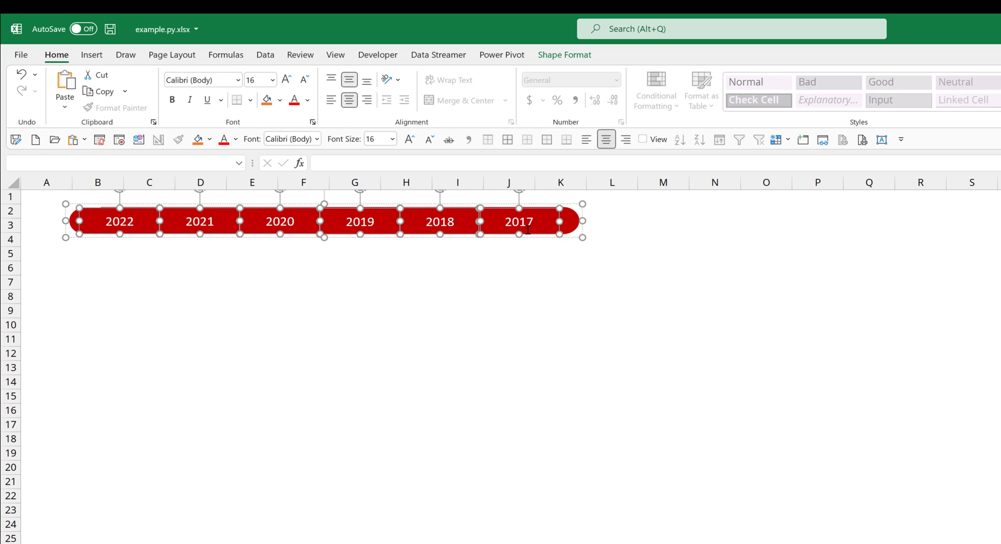
right_click(501, 236)
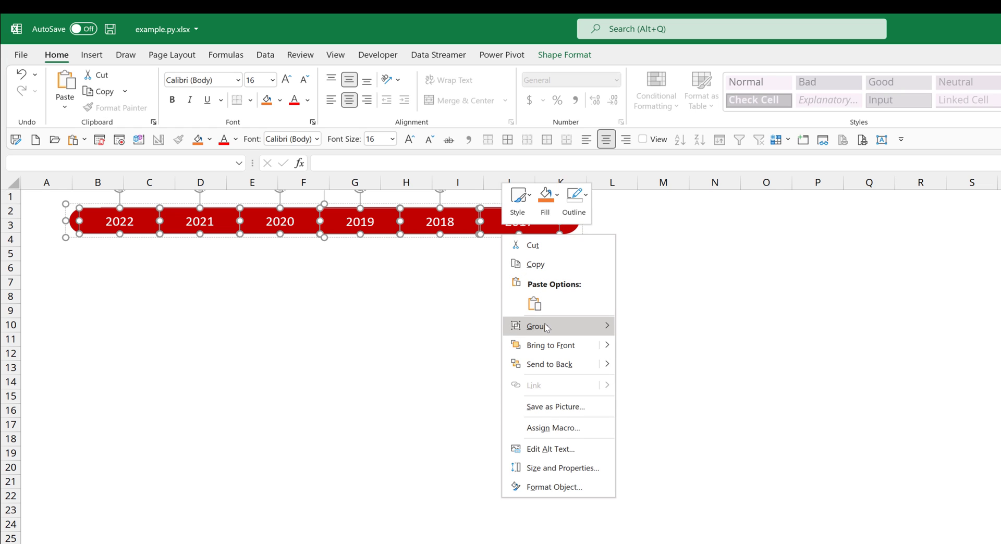
mouse_move(573, 312)
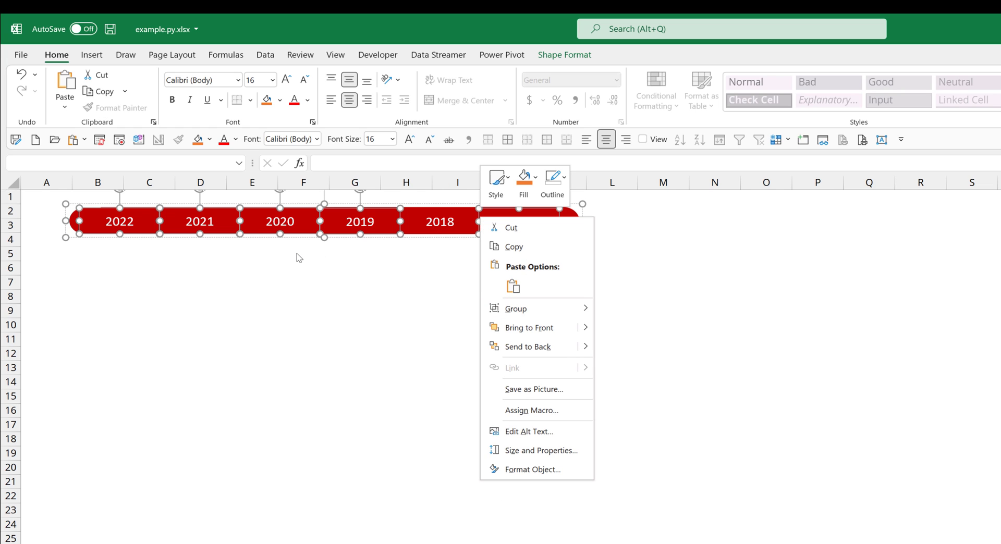
Select the whole timeline group on the Template sheet
key(Escape)
key(Escape)
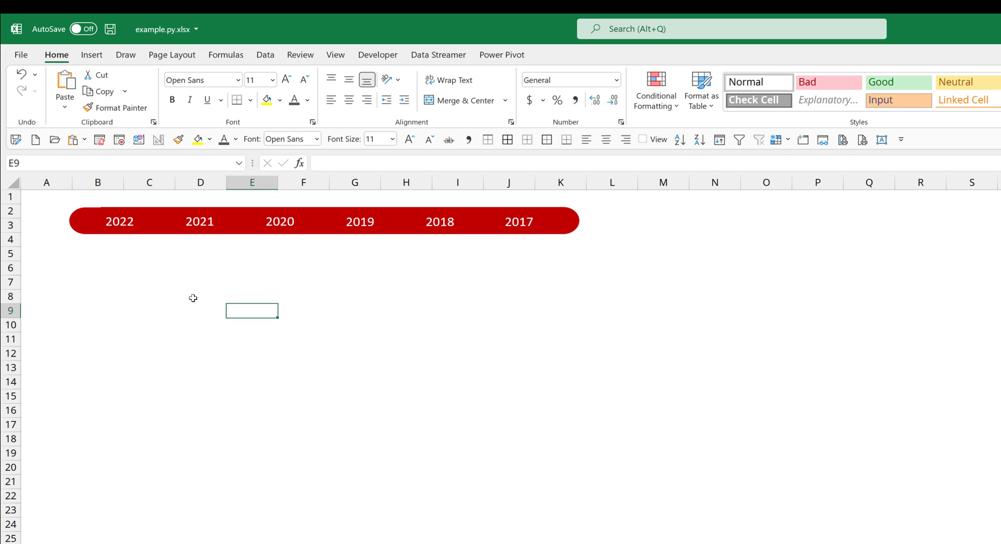
right_click(93, 233)
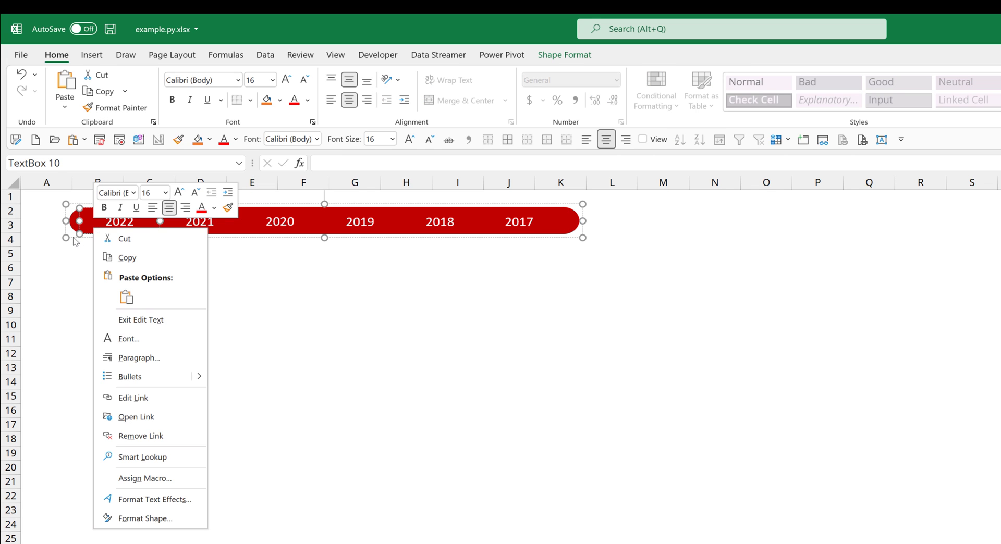
key(Escape)
click(73, 238)
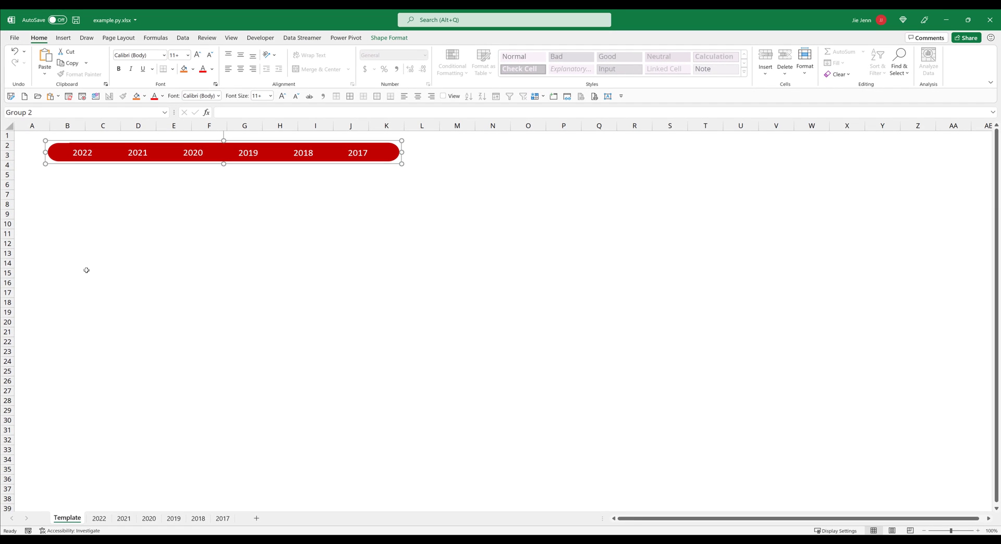
Paste the timeline onto the 2022, 2021 and 2020 sheets
click(99, 519)
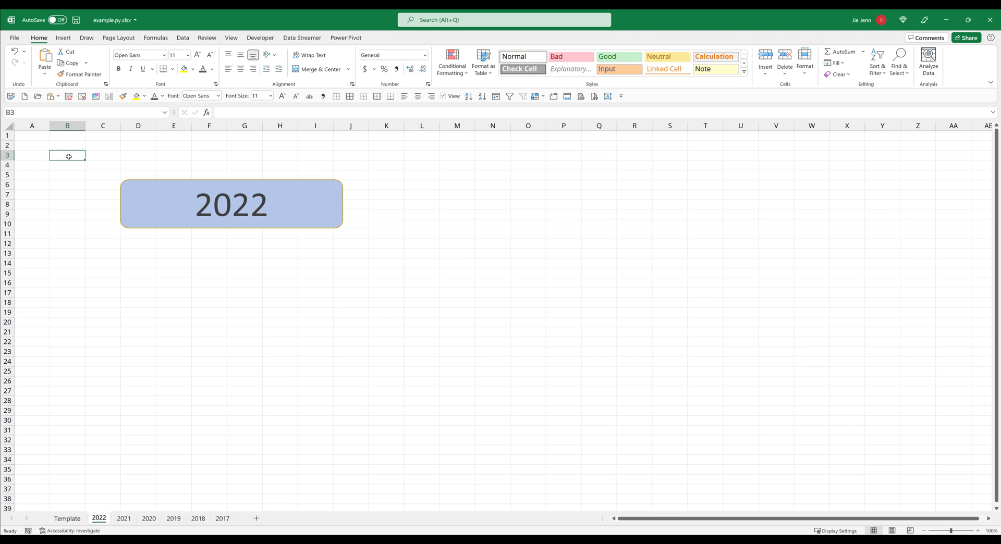
key(ctrl+v)
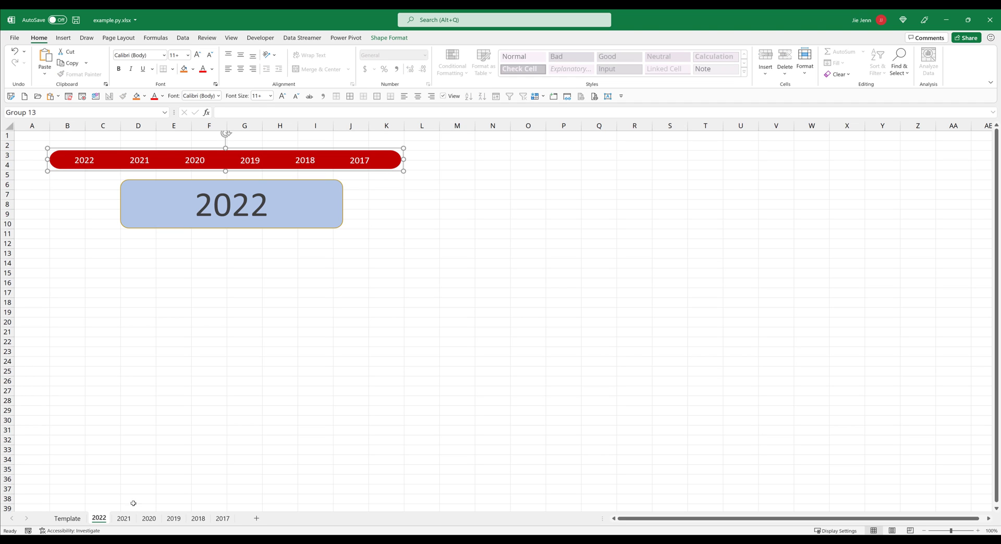
click(123, 518)
key(ctrl+v)
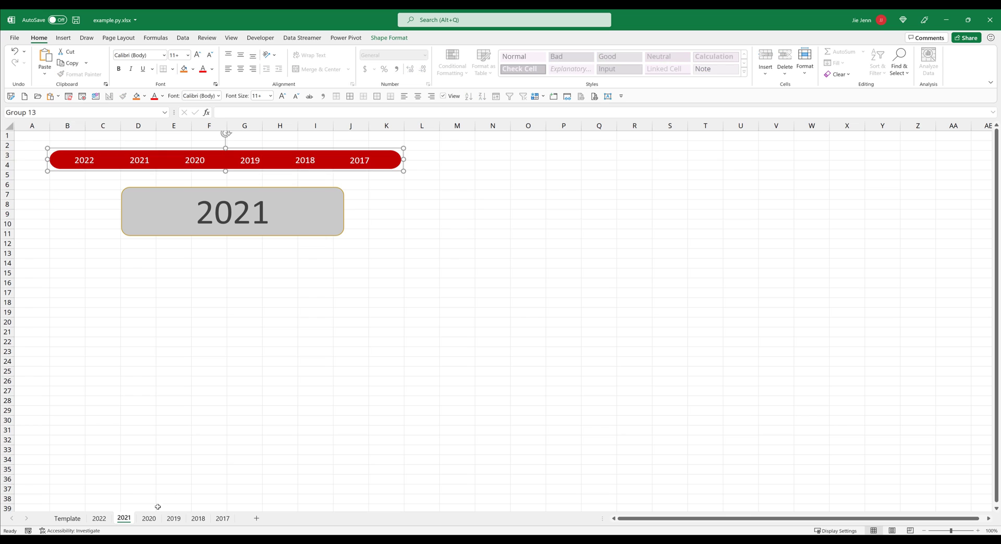
click(155, 518)
key(ctrl+v)
Paste the timeline onto the 2019, 2018 and 2017 sheets
click(170, 518)
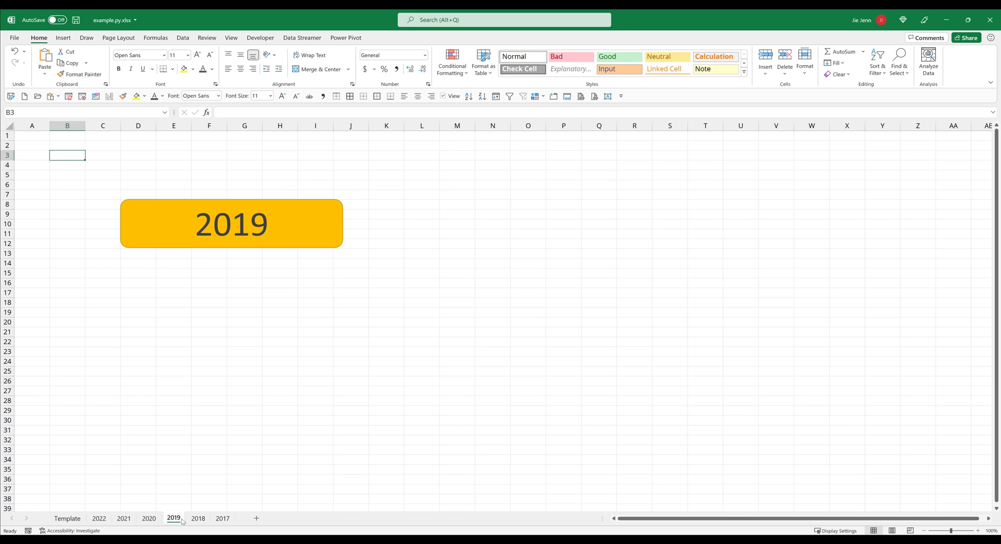
key(ctrl+v)
click(198, 518)
key(ctrl+v)
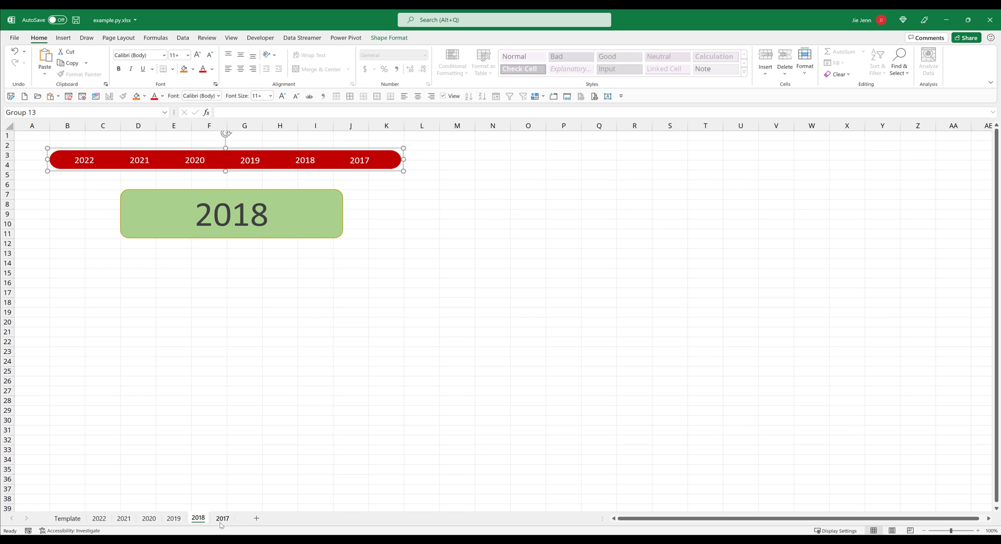
click(223, 518)
key(ctrl+v)
click(286, 311)
click(459, 235)
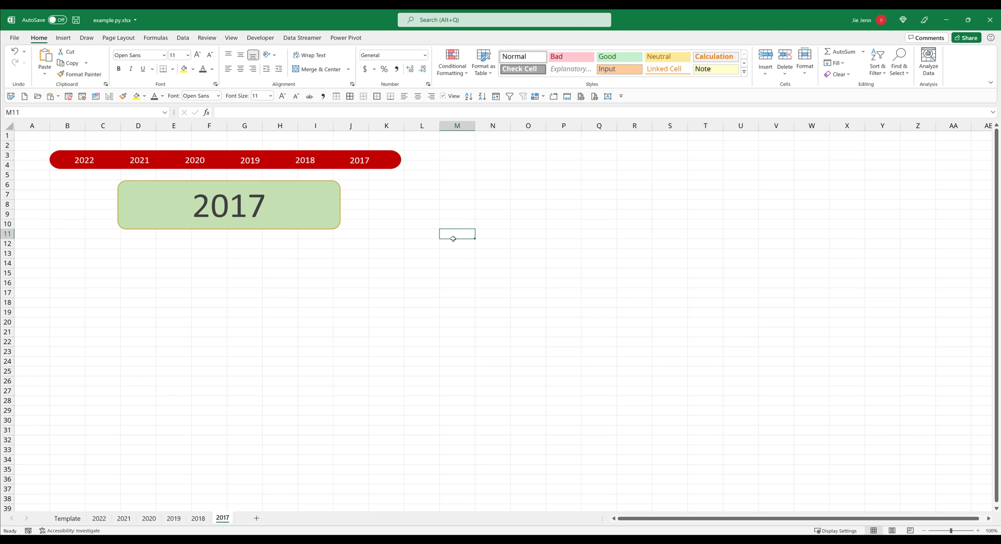
Follow the 2021 link, then the 2018 link, on the pasted timeline bar
click(140, 163)
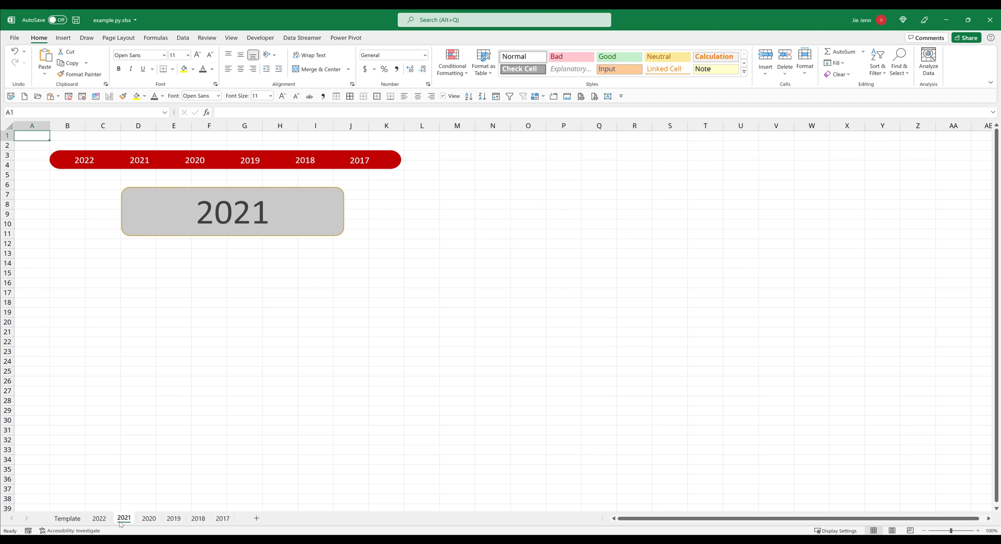
click(304, 164)
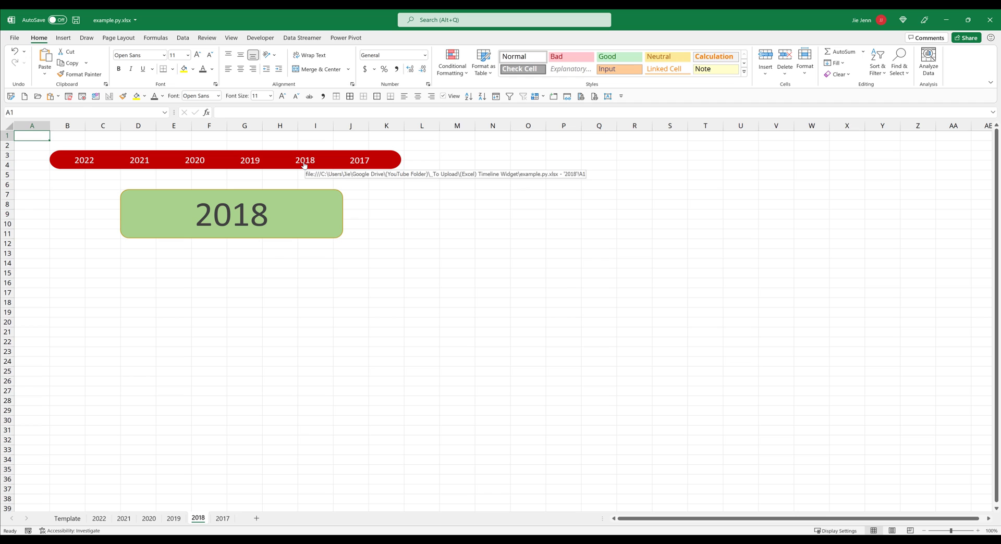